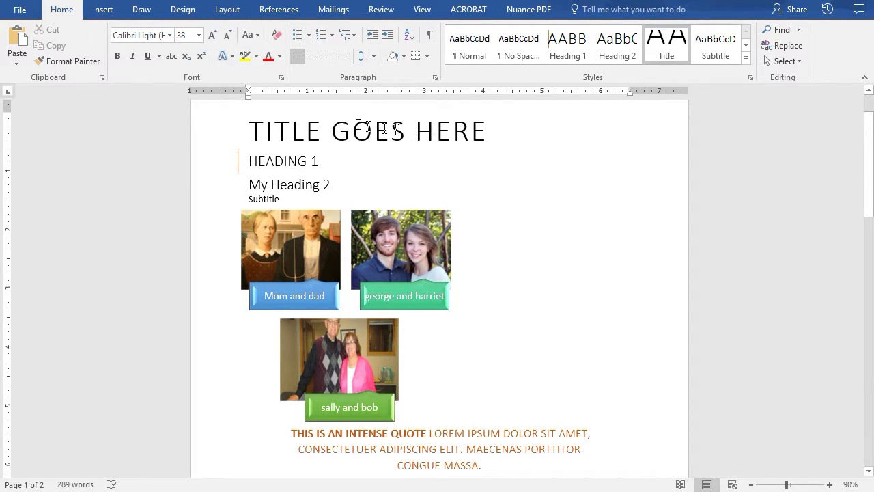
left_click(169, 36)
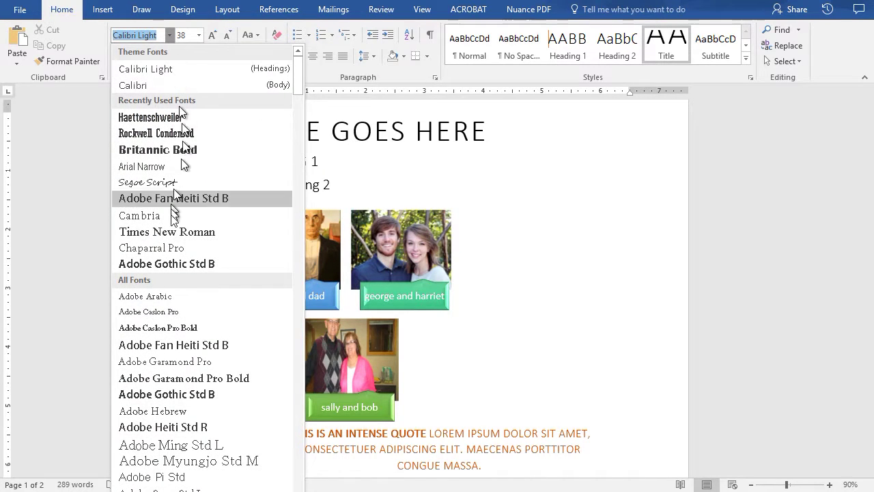
left_click(199, 36)
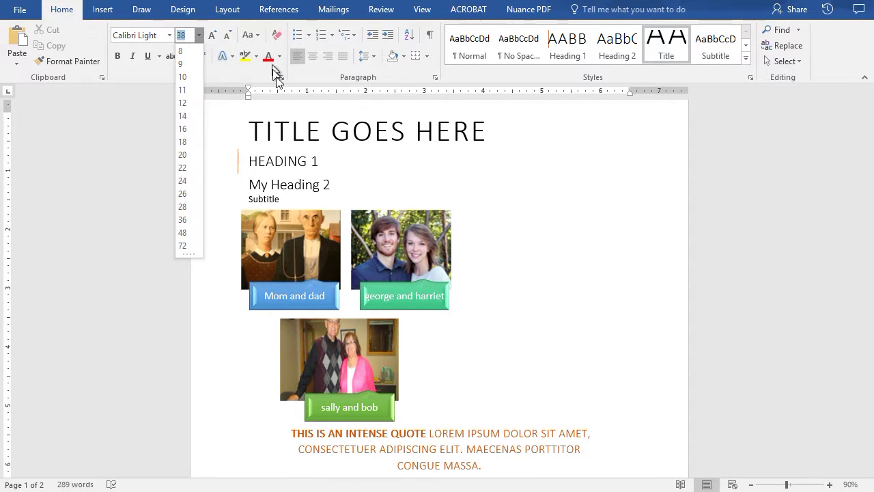
left_click(331, 131)
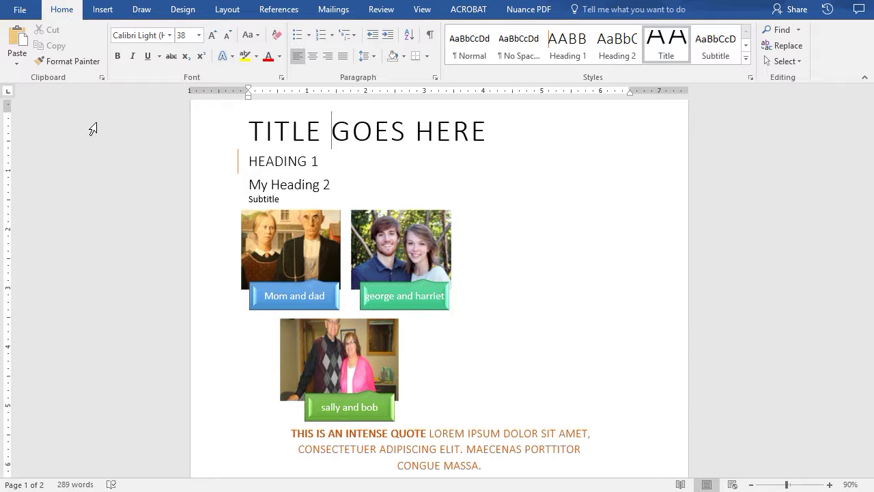
Apply the Badge theme to the whole document
left_click(183, 13)
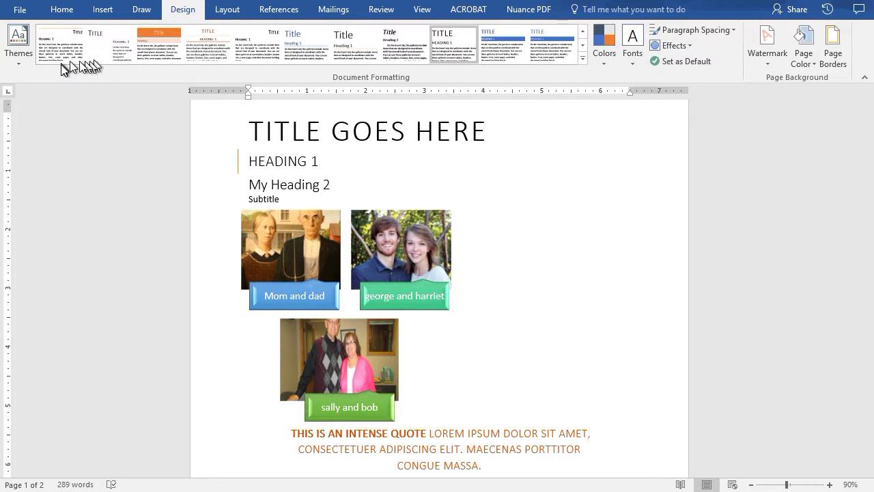
left_click(19, 48)
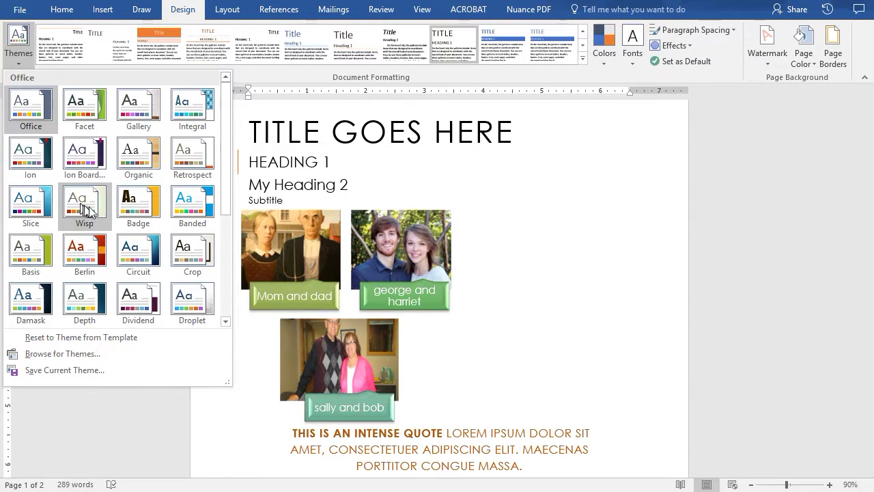
left_click(140, 213)
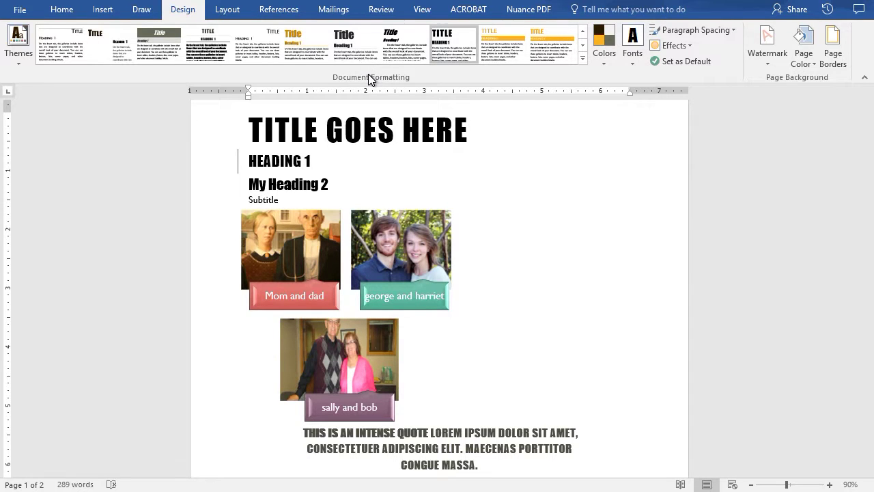
Try out several built-in style sets on the document's title, headings and quote
left_click(582, 60)
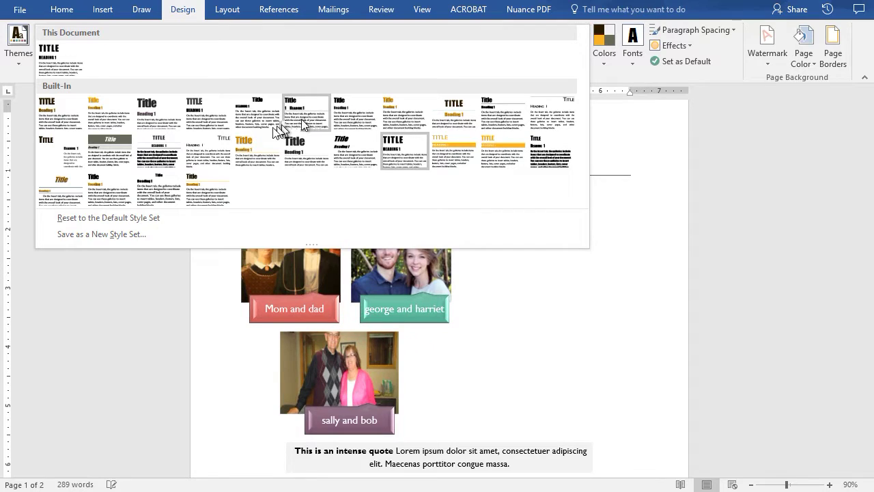
left_click(213, 154)
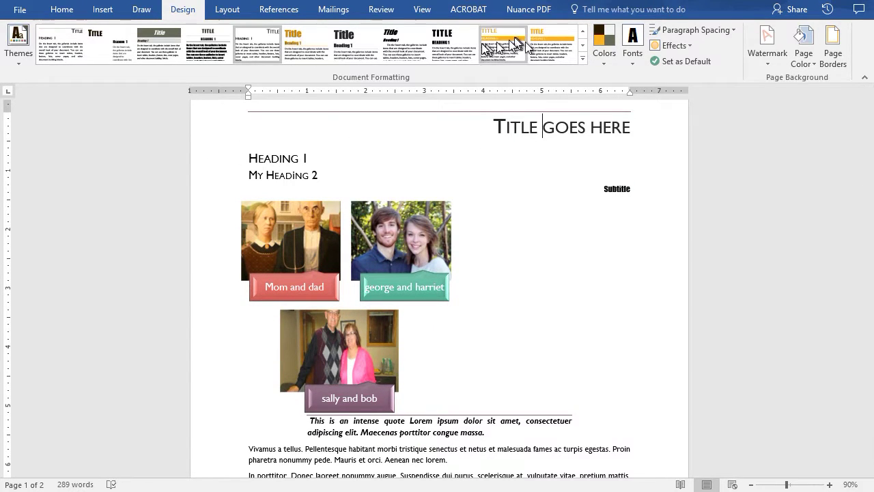
left_click(445, 42)
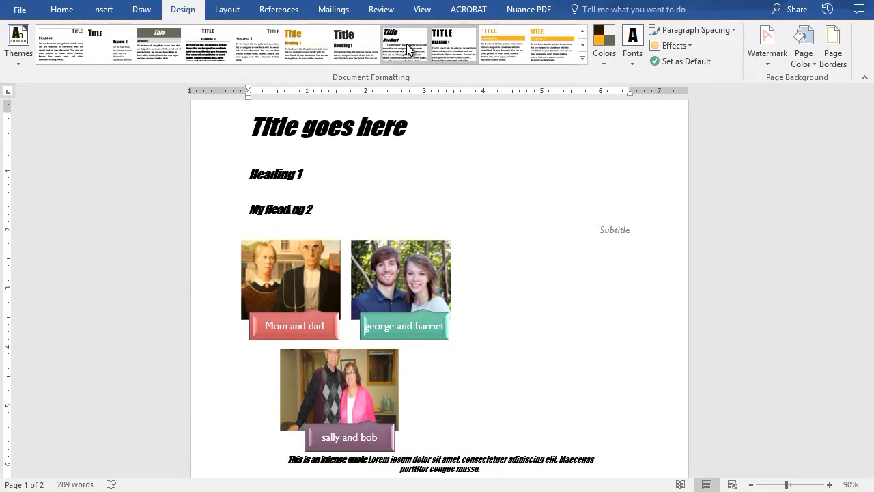
left_click(359, 45)
left_click(304, 45)
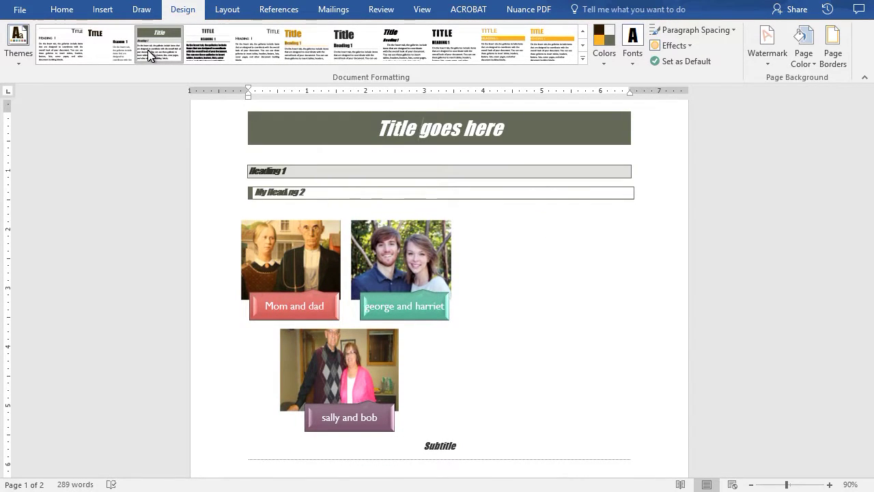
left_click(108, 50)
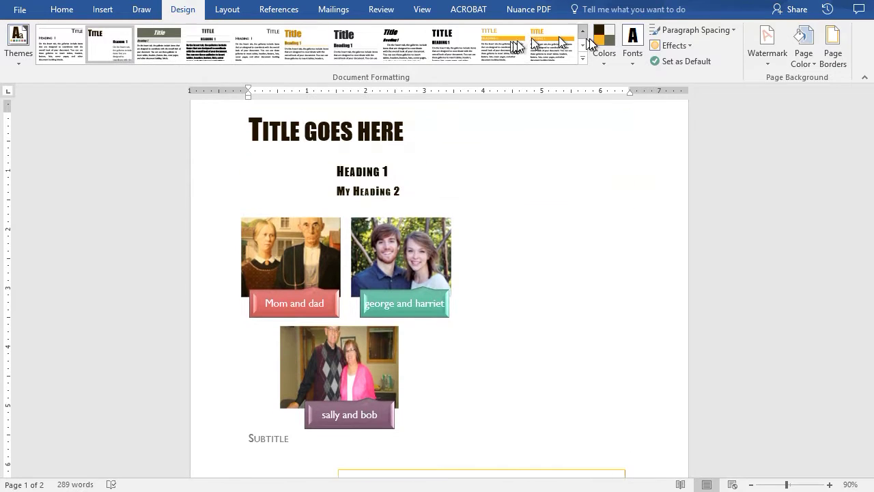
left_click(583, 45)
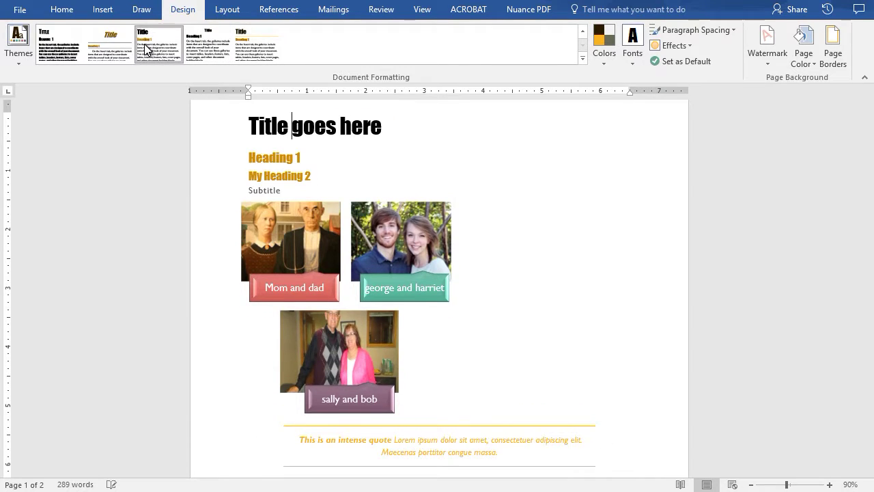
left_click(109, 53)
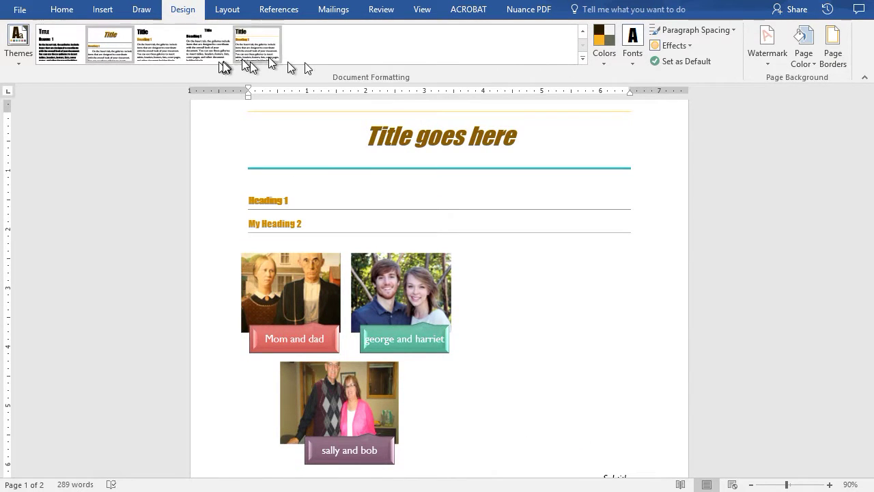
Apply the built-in style set with a colored uppercase title and a solid shaded bar behind Heading 1
left_click(582, 31)
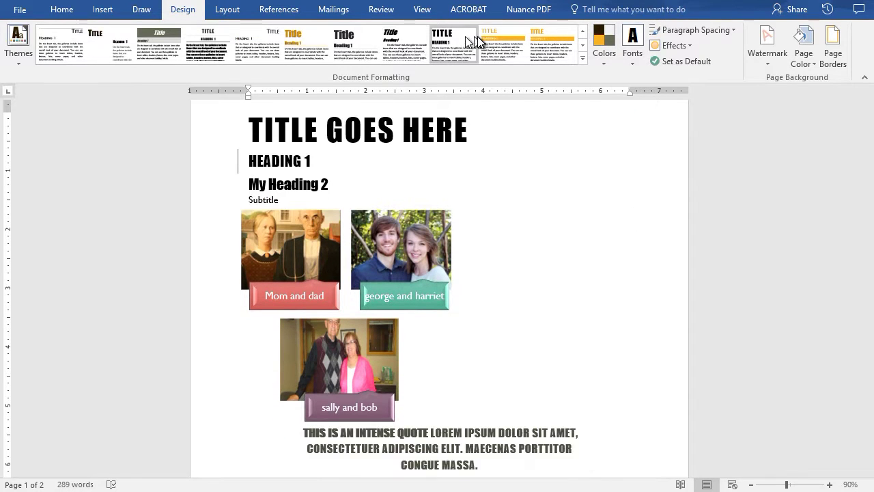
left_click(507, 45)
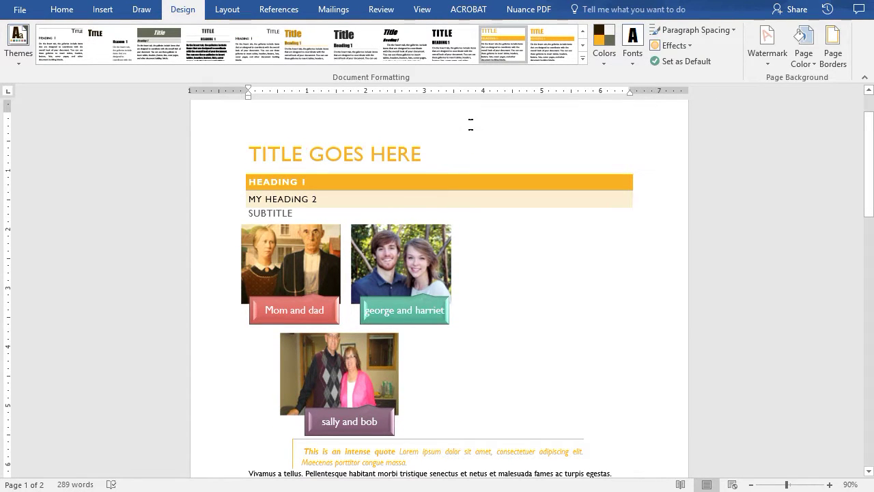
Try the Office, Blue II and Yellow theme color sets on the document
left_click(604, 44)
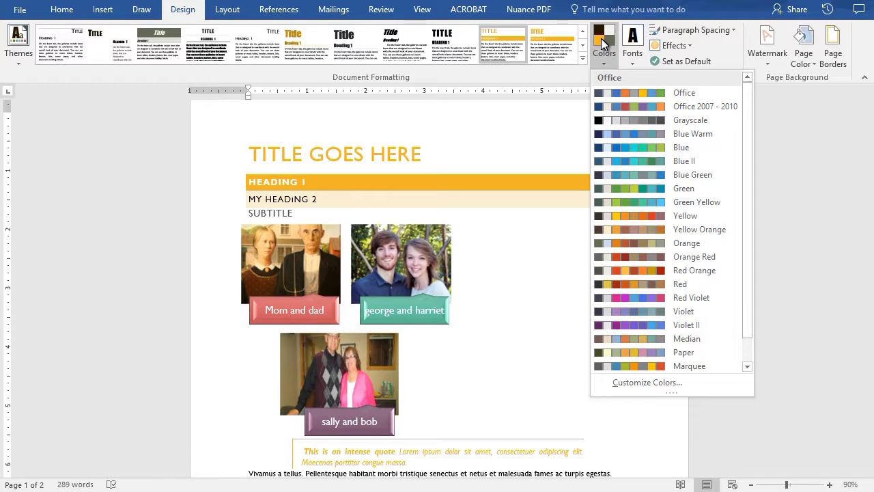
left_click(620, 94)
left_click(604, 55)
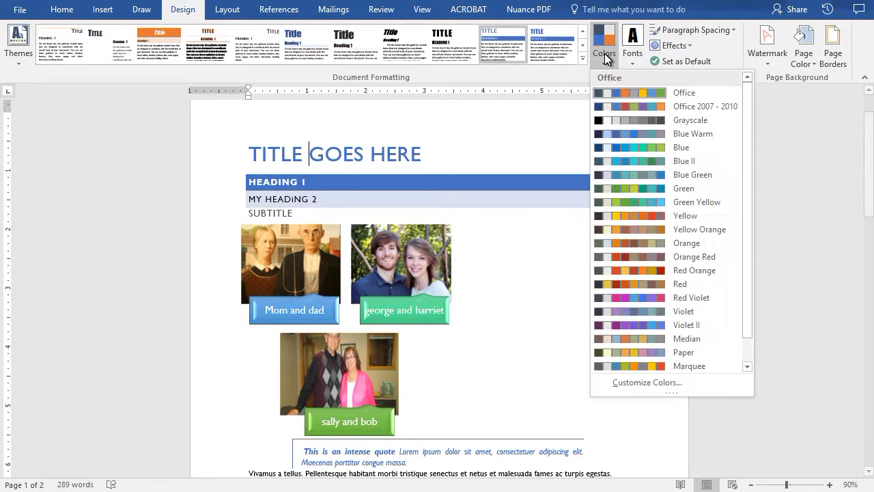
left_click(633, 164)
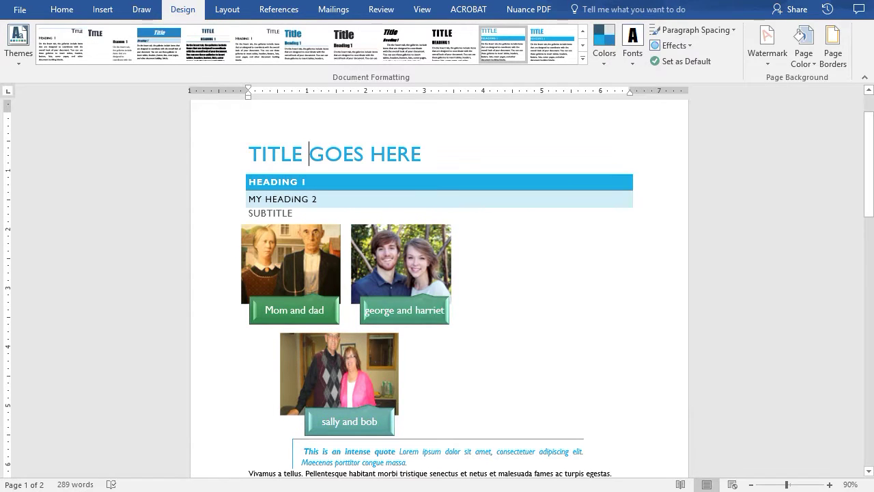
left_click(610, 58)
left_click(644, 214)
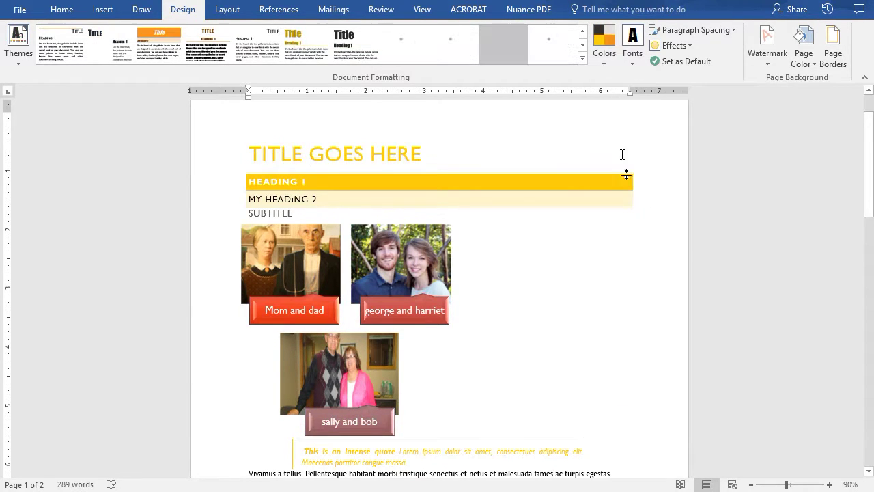
Apply the Orange theme color set to the document
left_click(604, 52)
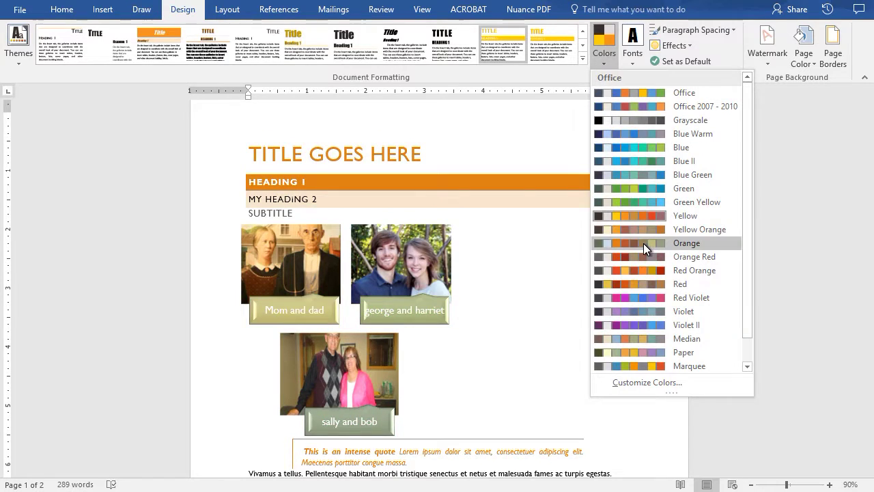
left_click(643, 243)
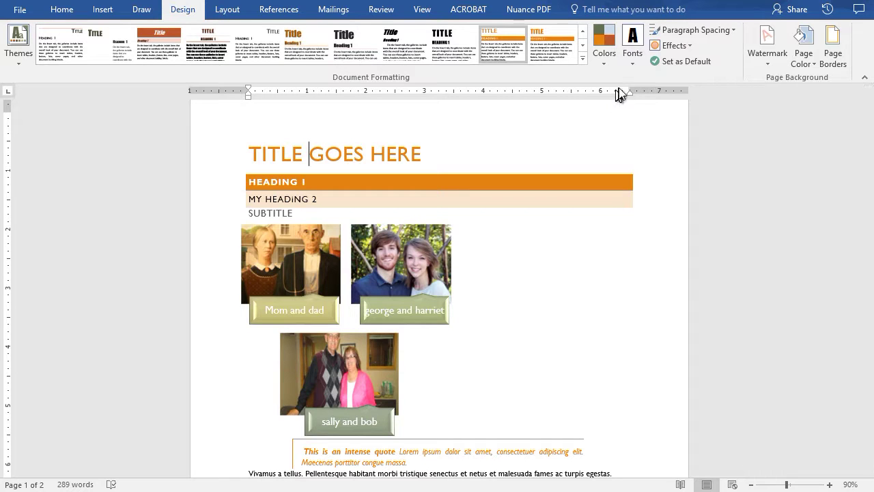
Try the Calibri-Cambria theme font pair on the document
left_click(631, 39)
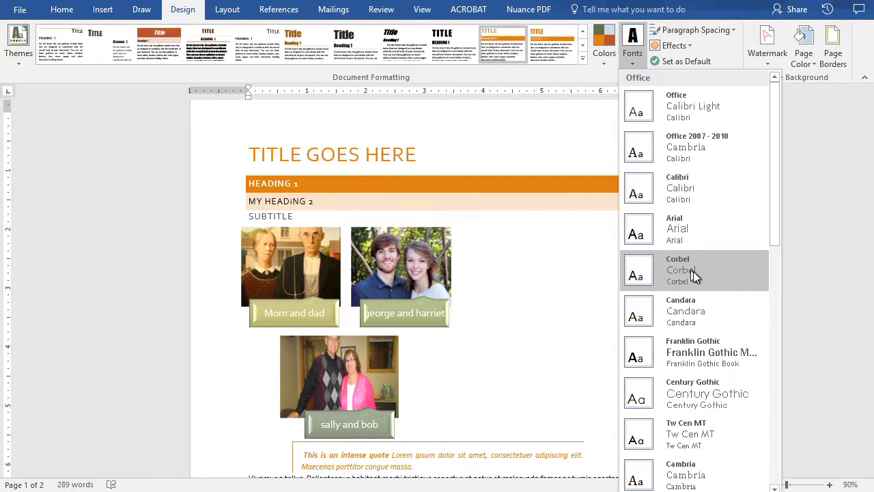
left_click_drag(775, 188, 773, 322)
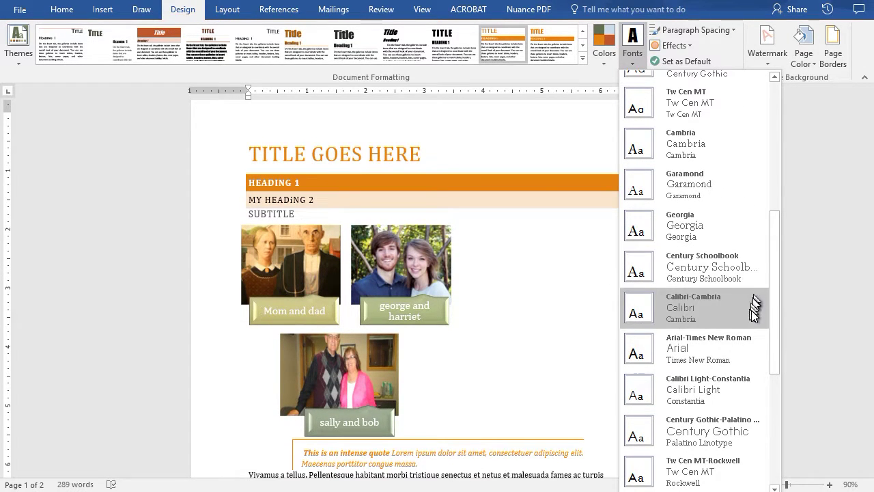
left_click(688, 315)
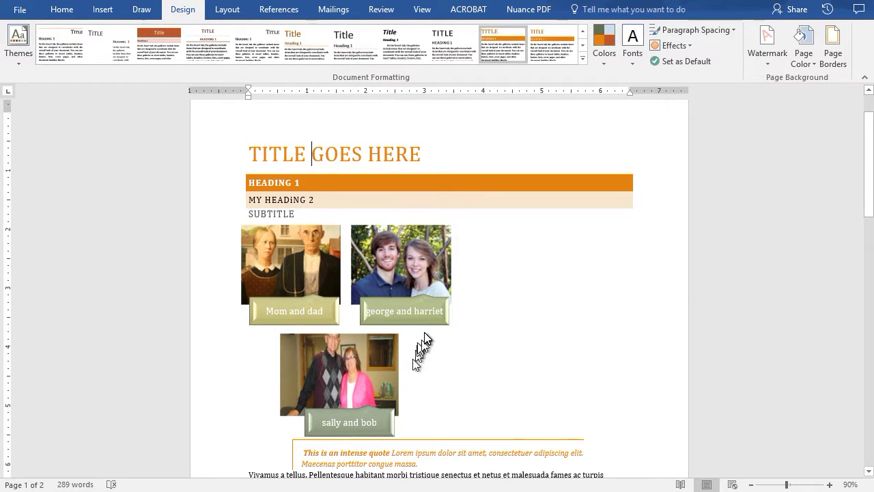
Try the Times New Roman-Arial theme font pair on the document
scroll(415, 348, "down", 1)
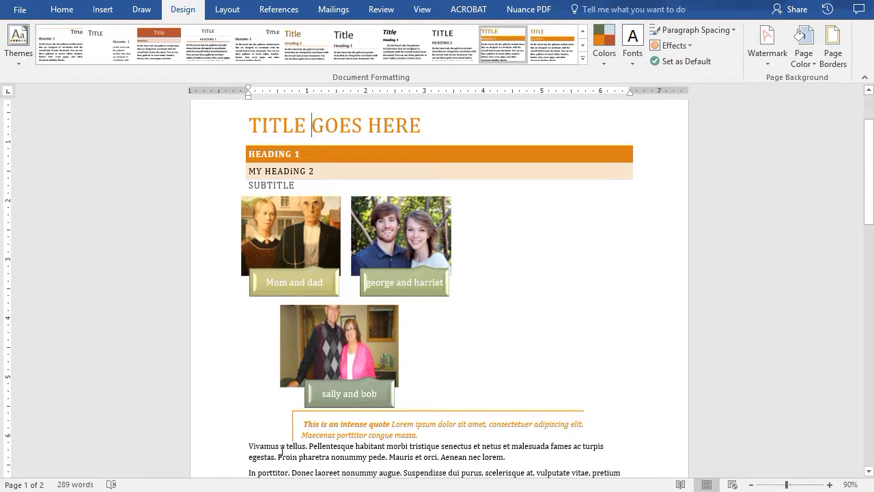
left_click(624, 39)
scroll(726, 166, "down", 3)
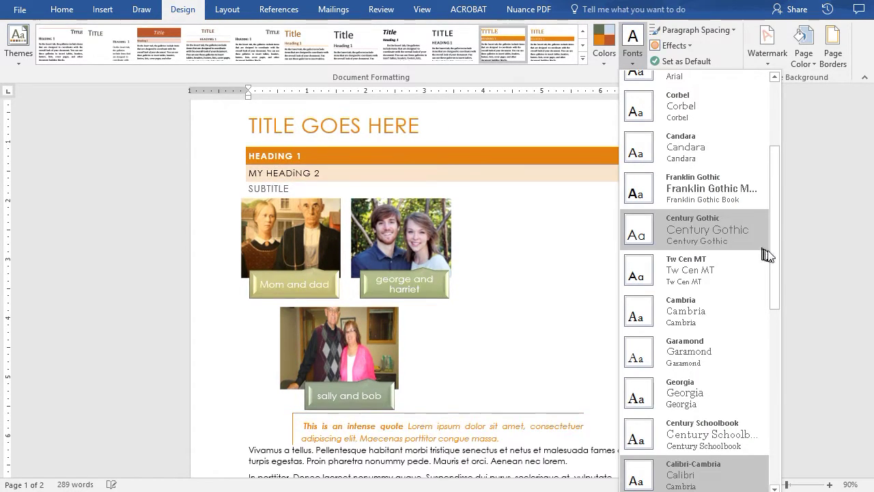
left_click_drag(779, 259, 786, 406)
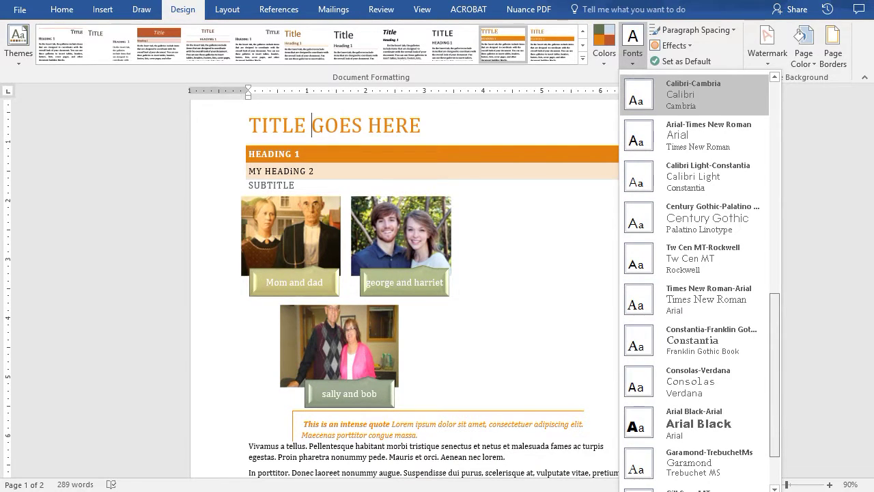
left_click(695, 301)
key("ctrl+z")
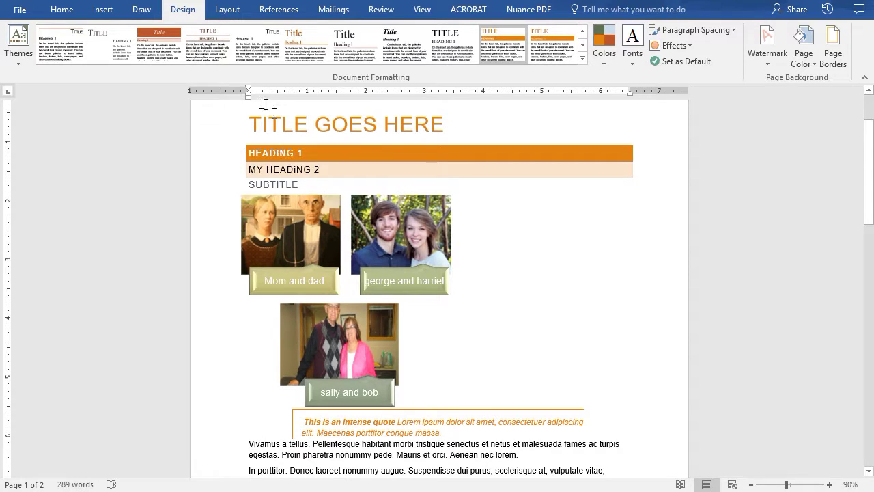
Try the Arial Black-Arial theme font pair on the document
left_click(633, 51)
scroll(718, 211, "down", 5)
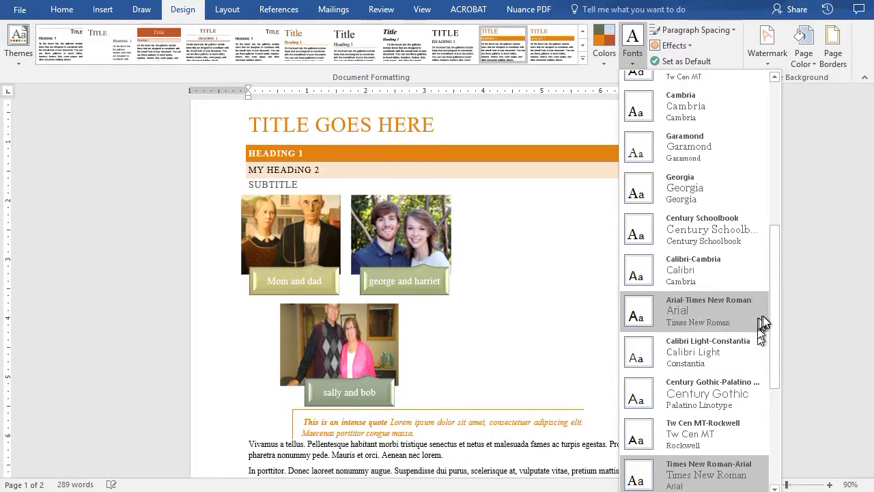
scroll(776, 323, "down", 5)
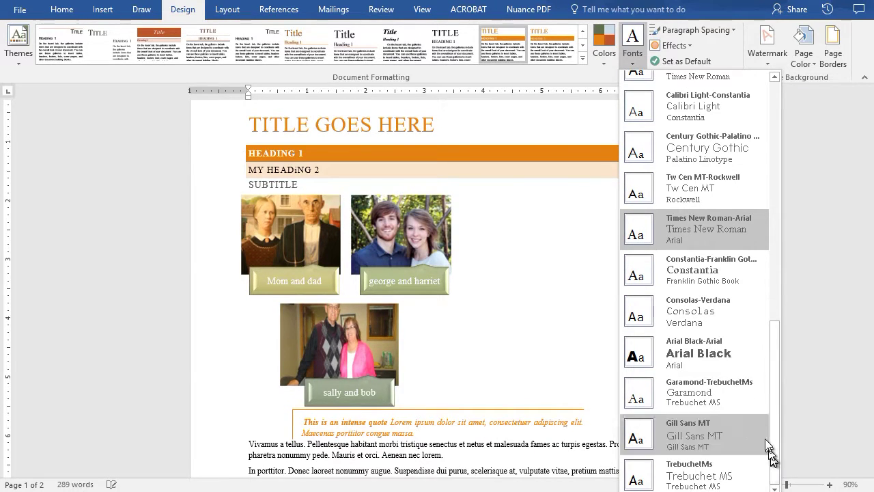
left_click(711, 352)
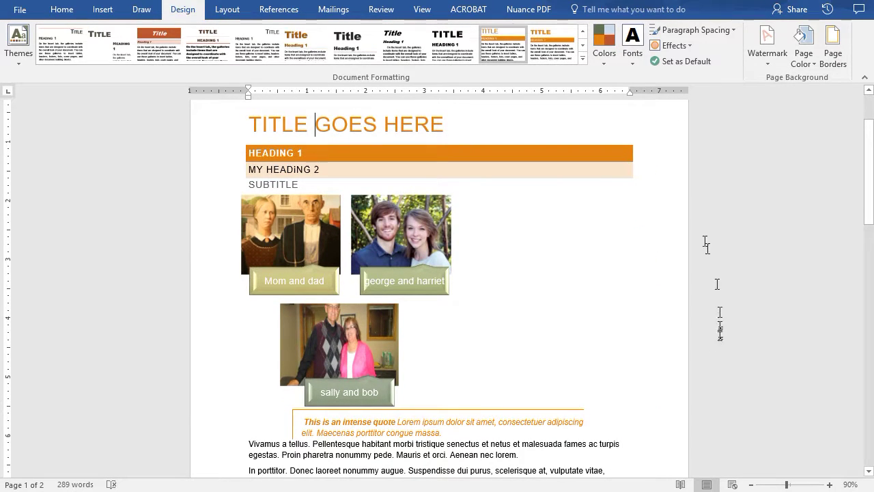
Apply the Garamond-TrebuchetMs theme font pair to the document
left_click(633, 58)
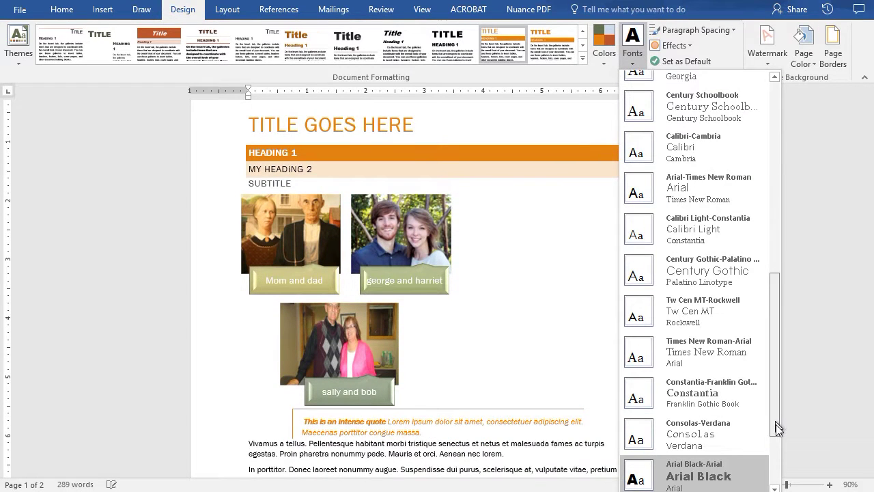
scroll(778, 471, "down", 3)
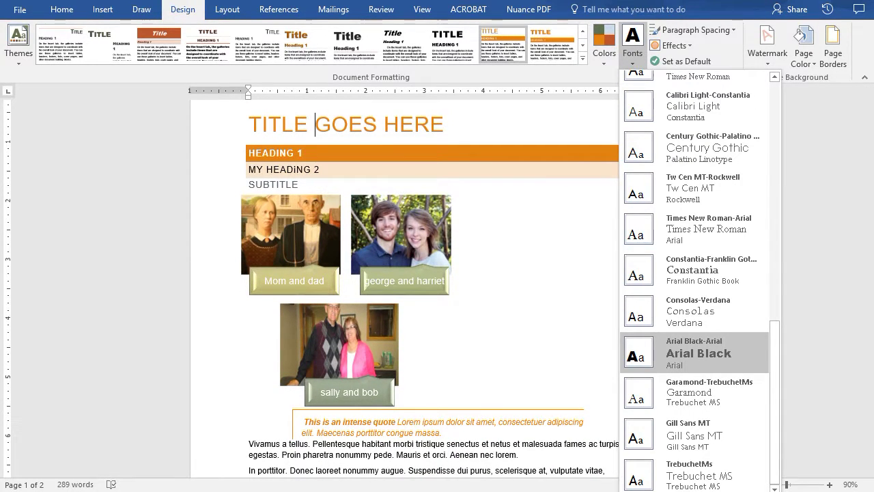
left_click(697, 404)
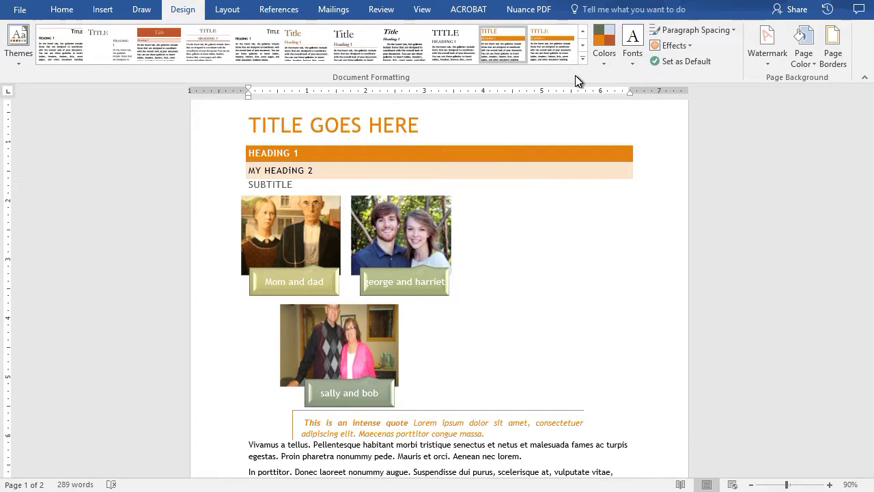
Apply the Reflection theme effects and Double paragraph spacing to the whole document
left_click(672, 46)
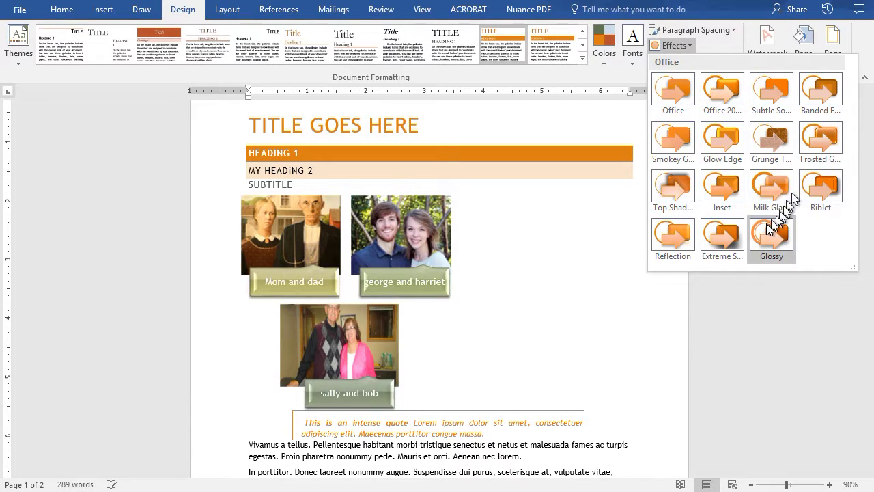
left_click(679, 246)
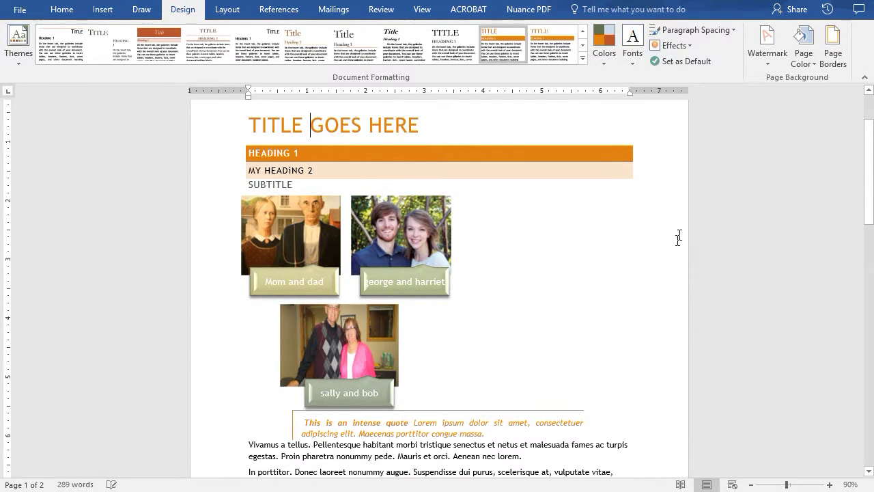
left_click(680, 30)
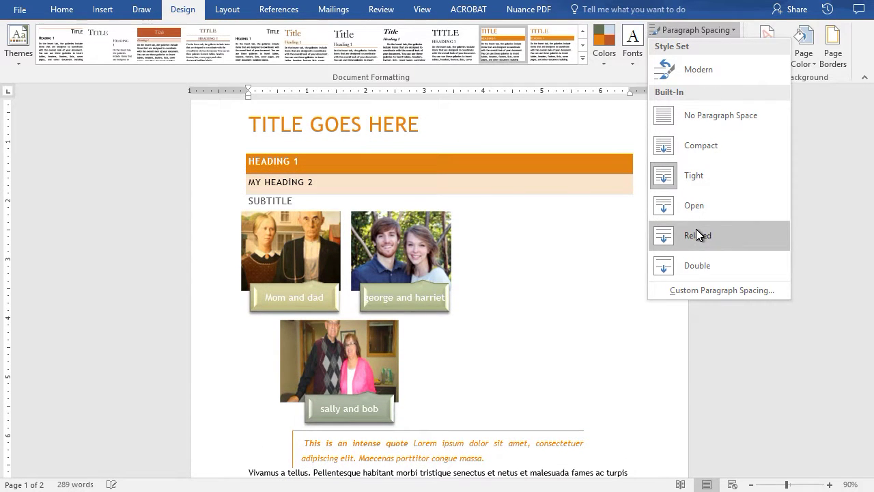
left_click(696, 264)
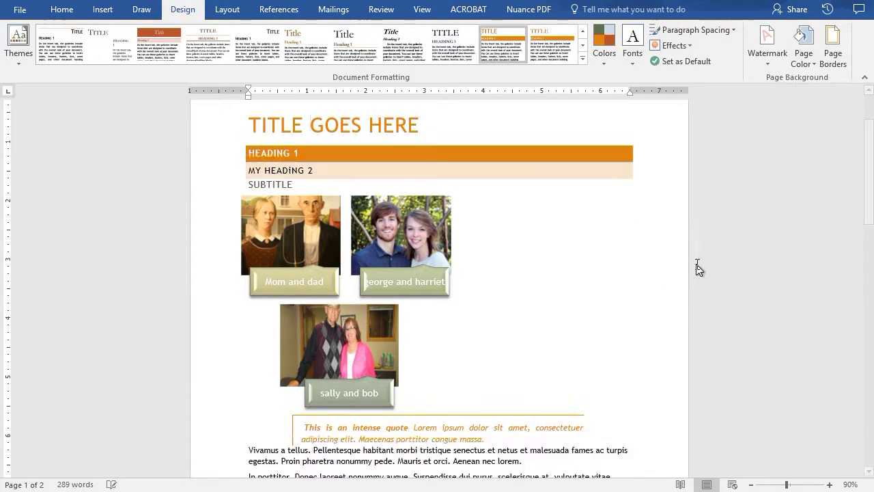
scroll(676, 267, "down", 2)
scroll(675, 271, "down", 2)
scroll(674, 271, "up", 3)
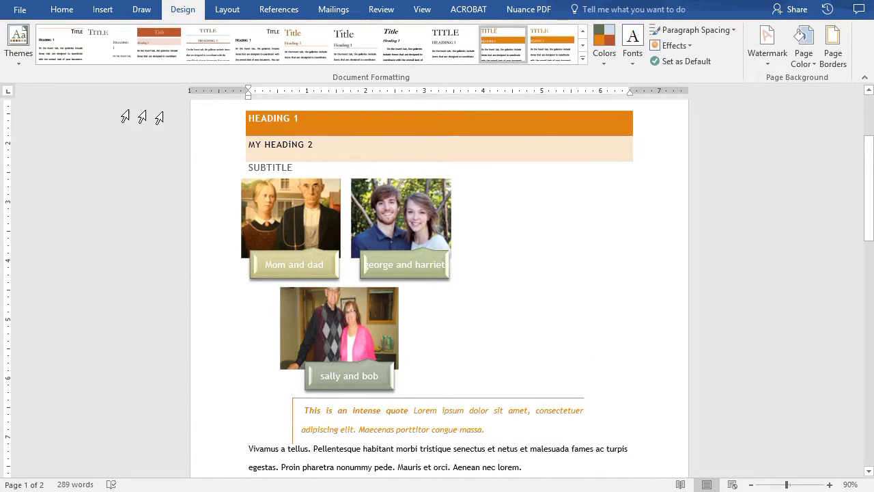
Reset the document to the theme from its template and review the title, headings and captioned pictures
left_click(17, 60)
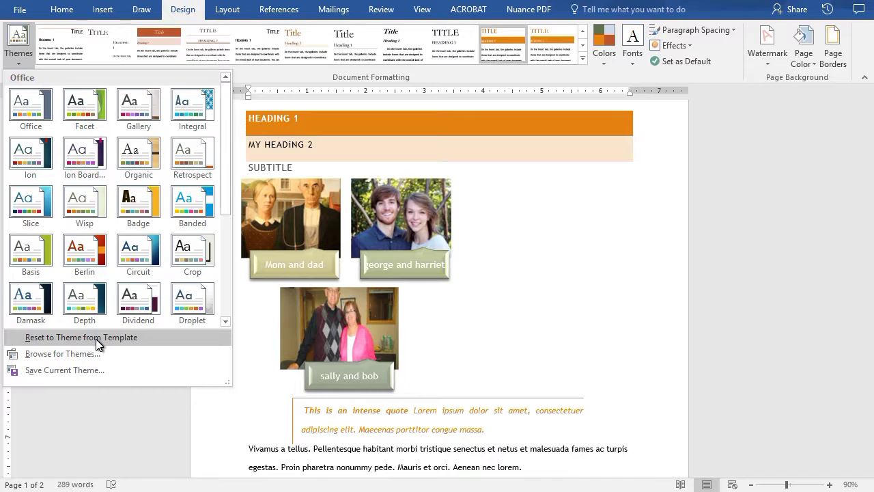
left_click(95, 339)
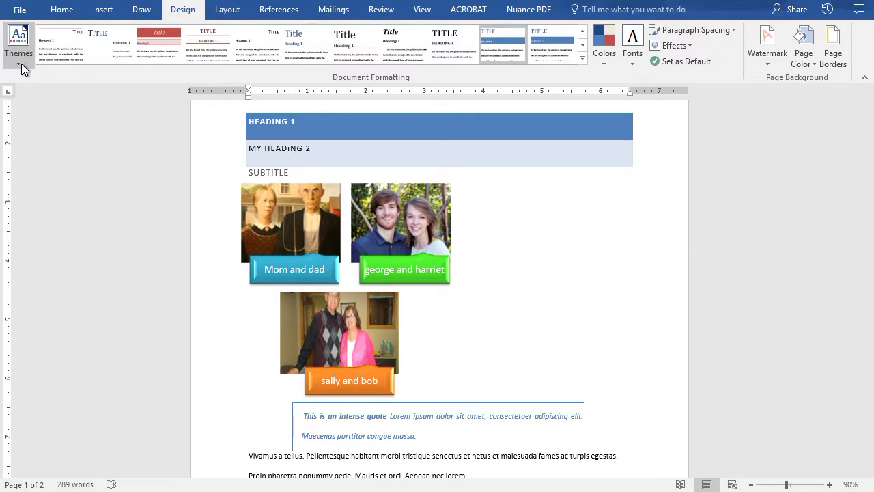
scroll(222, 175, "up", 3)
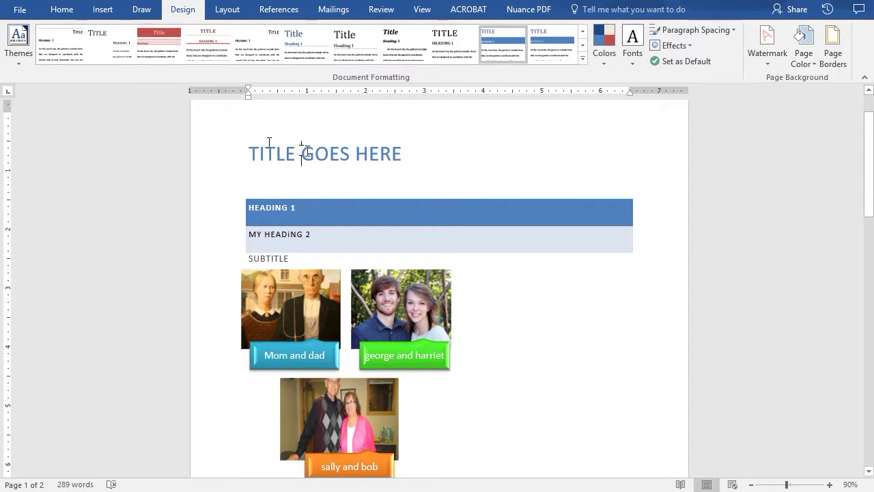
scroll(581, 271, "down", 5)
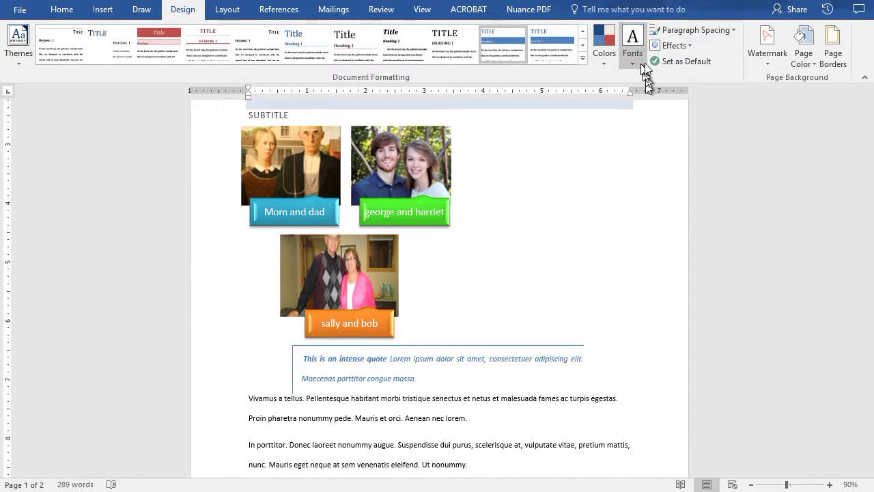
Set the paragraph spacing of the whole document to the built-in Compact option
left_click(700, 30)
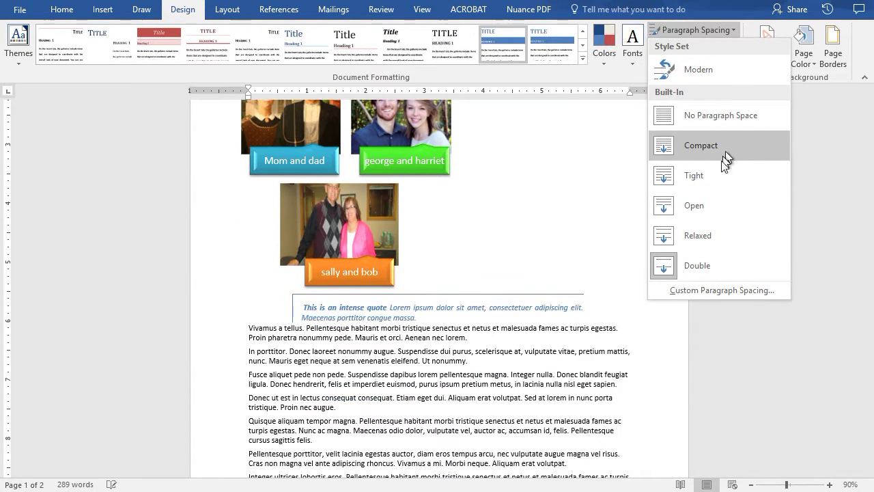
left_click(720, 147)
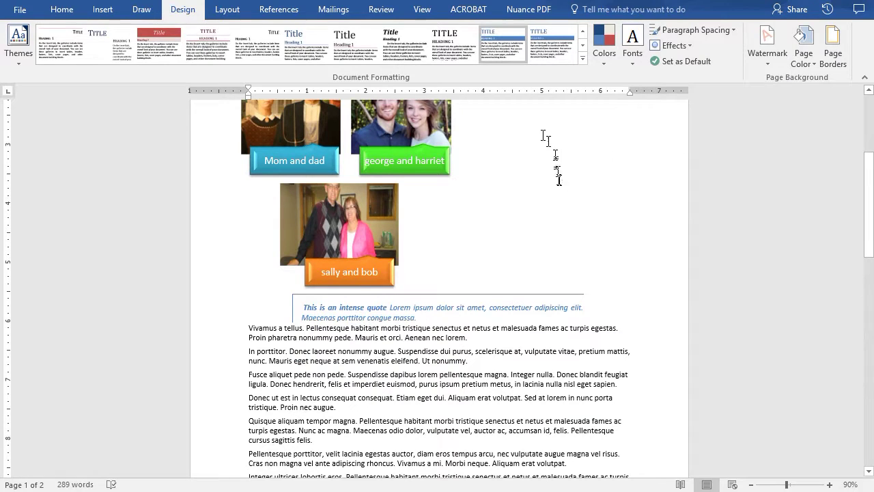
Try the style set with bold italic title and headings and a right-aligned subtitle on the document
scroll(435, 291, "up", 3)
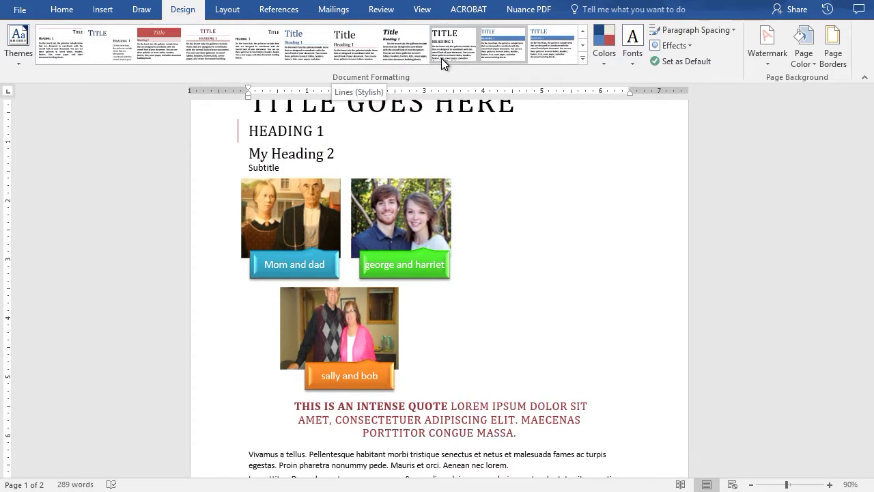
left_click(408, 43)
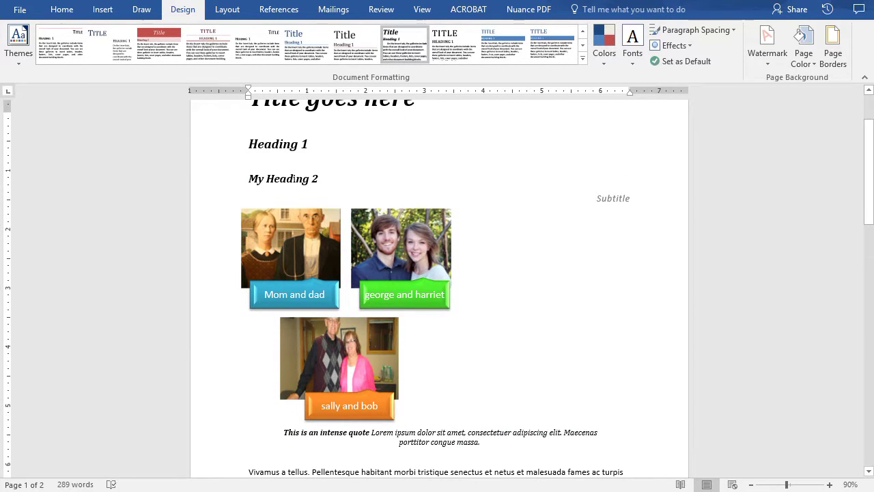
scroll(527, 259, "up", 1)
scroll(307, 127, "down", 3)
scroll(308, 127, "up", 2)
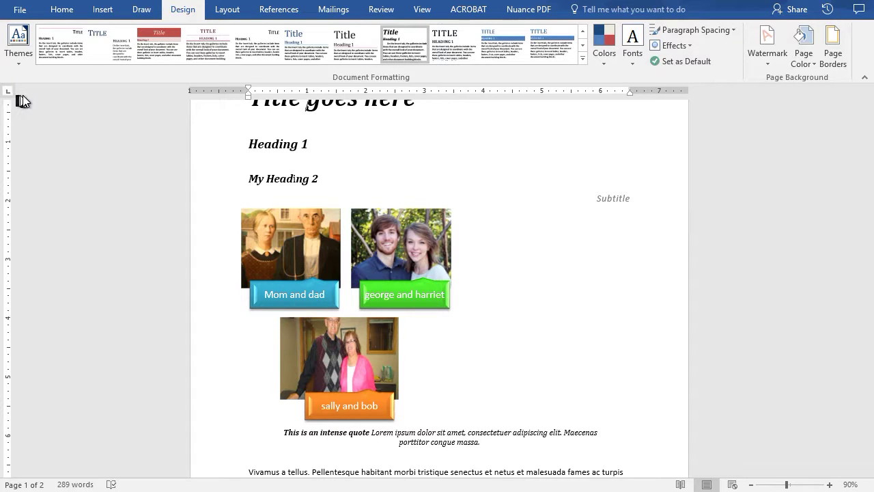
Try the Office theme on the document and reset it to the theme from the template
left_click(11, 37)
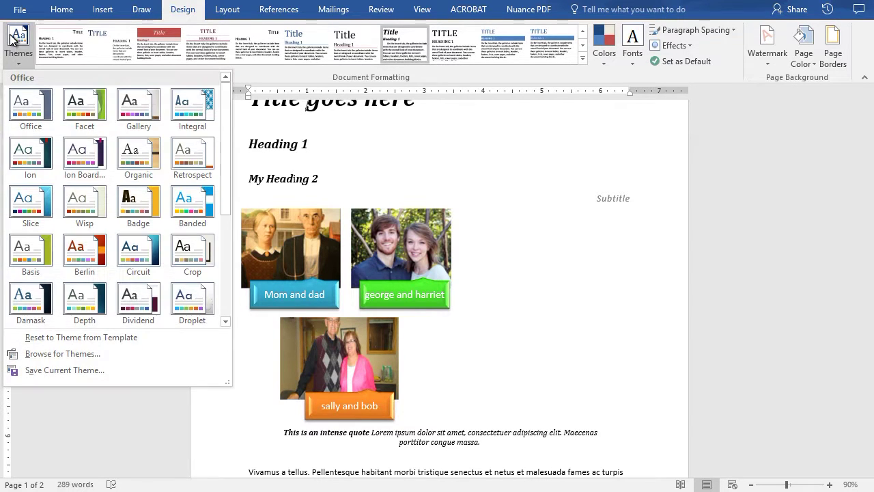
left_click(13, 104)
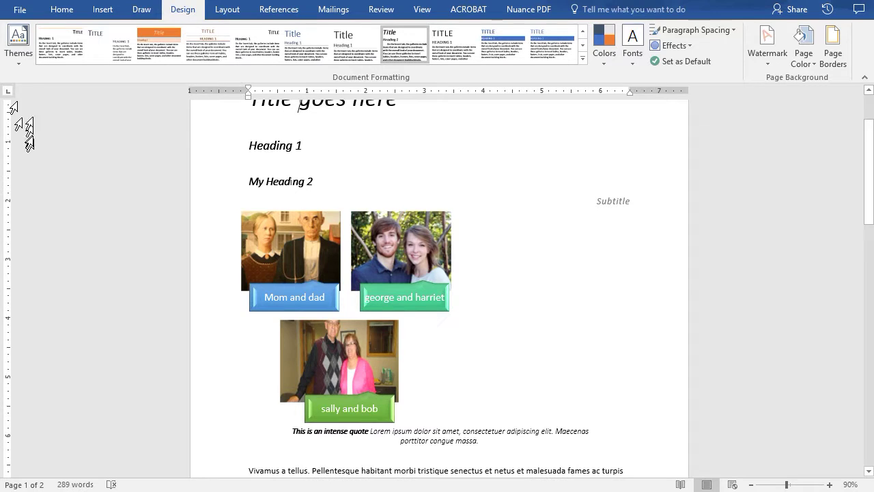
left_click(18, 42)
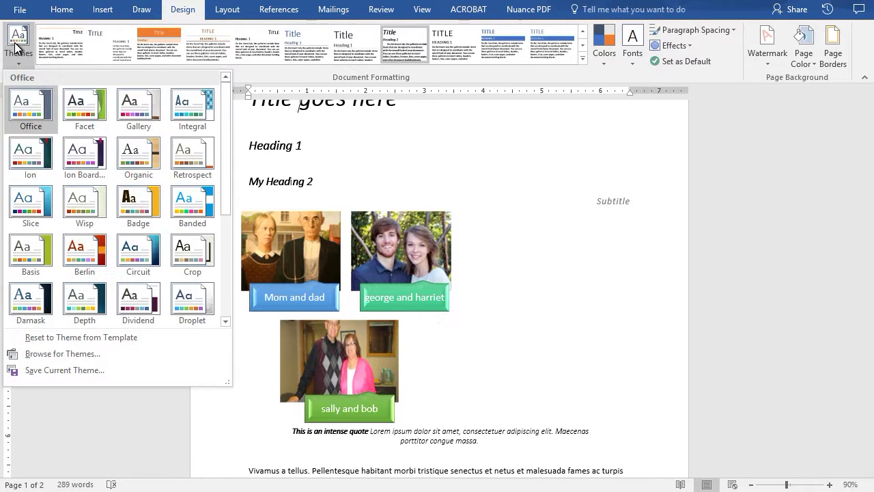
left_click(68, 337)
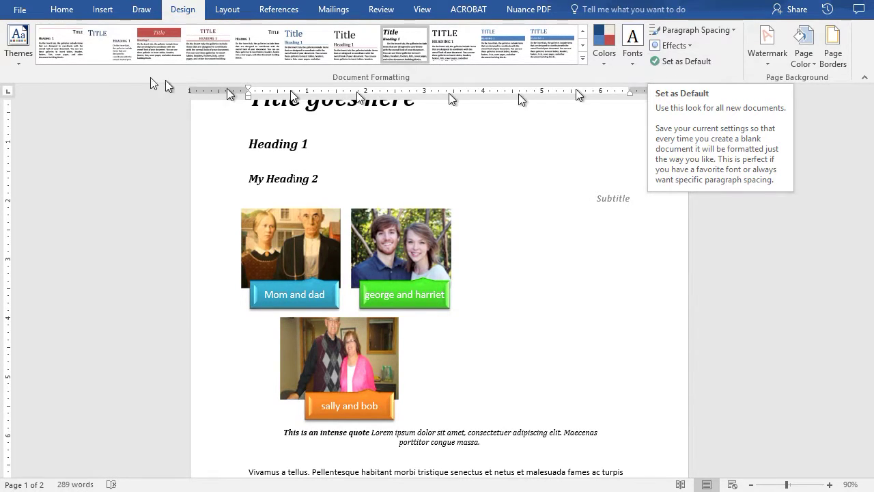
Apply the Berlin theme and the Modern style set with shaded headings to the document
left_click(18, 40)
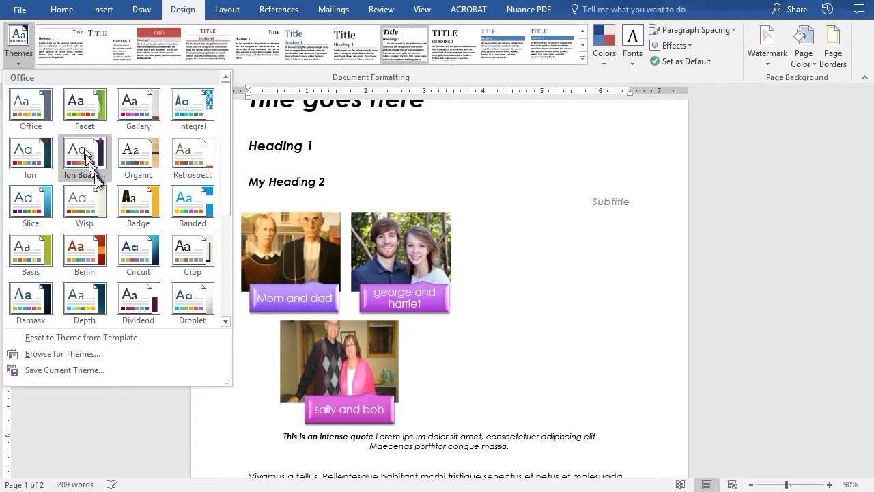
left_click(92, 252)
scroll(487, 298, "up", 3)
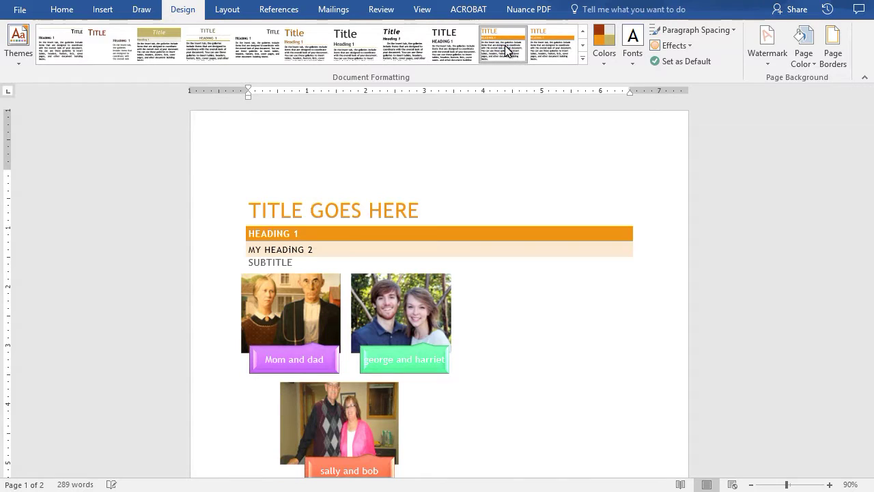
left_click(505, 45)
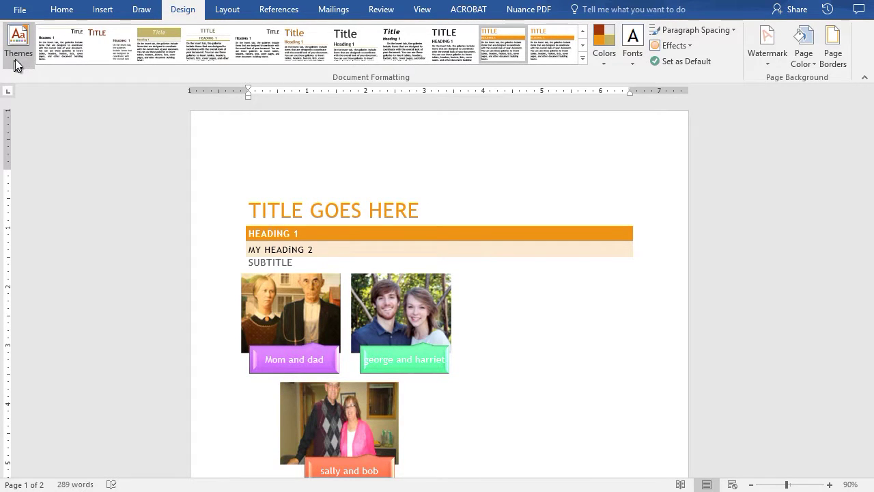